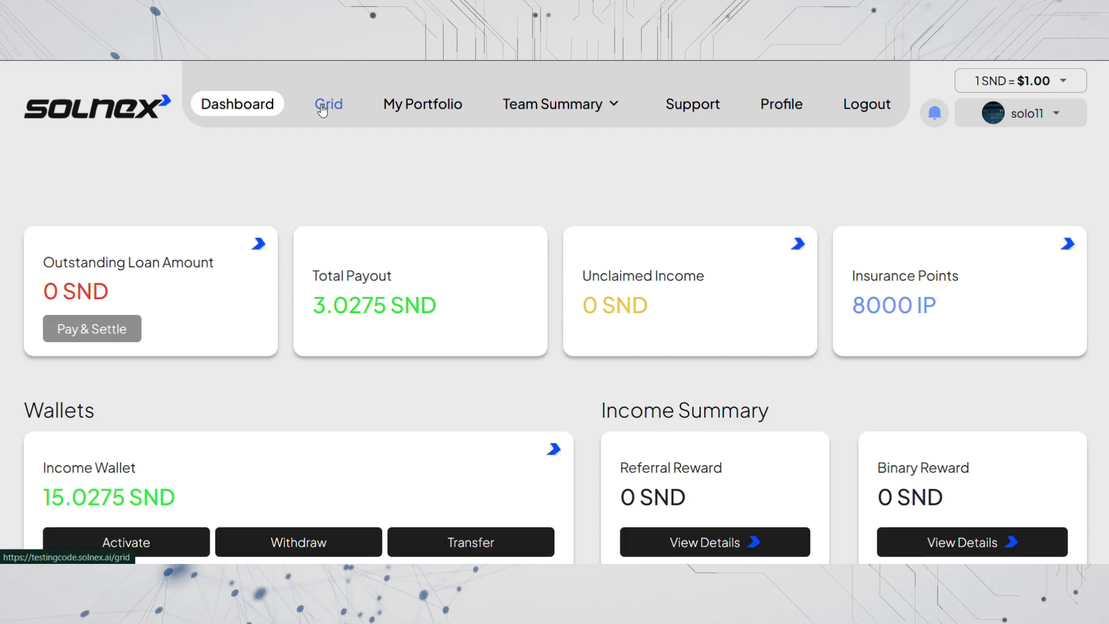
Open the Solnex Grid Activation Centre to reach the Grid-3 card.
{"action": "left_click", "coordinate": [323, 108]}
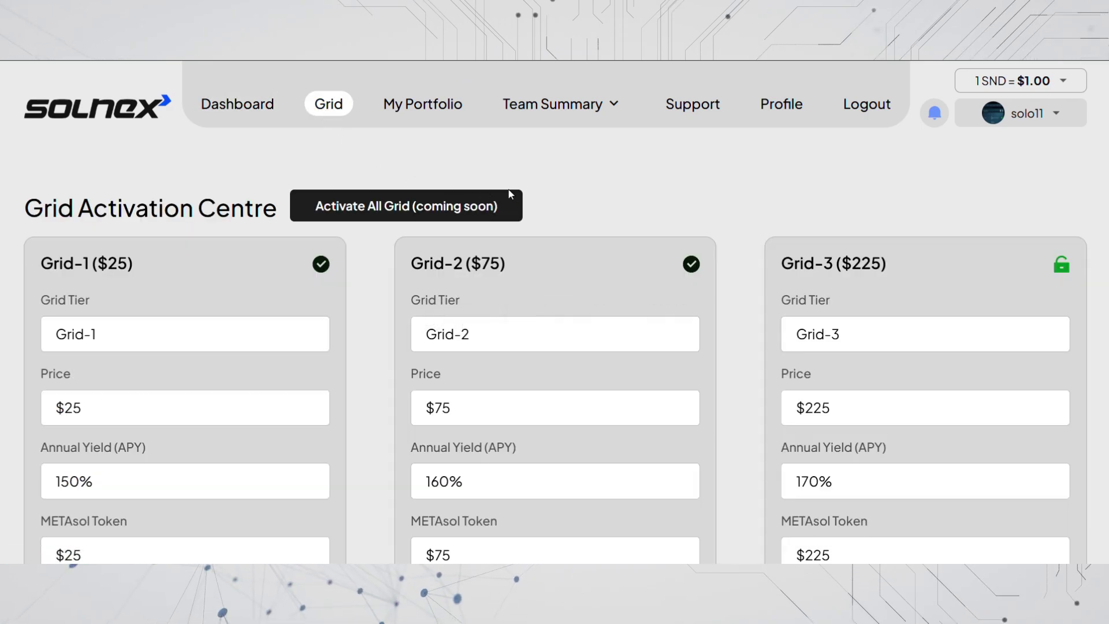
{"action": "scroll", "coordinate": [538, 195], "scroll_direction": "down", "scroll_amount": 3}
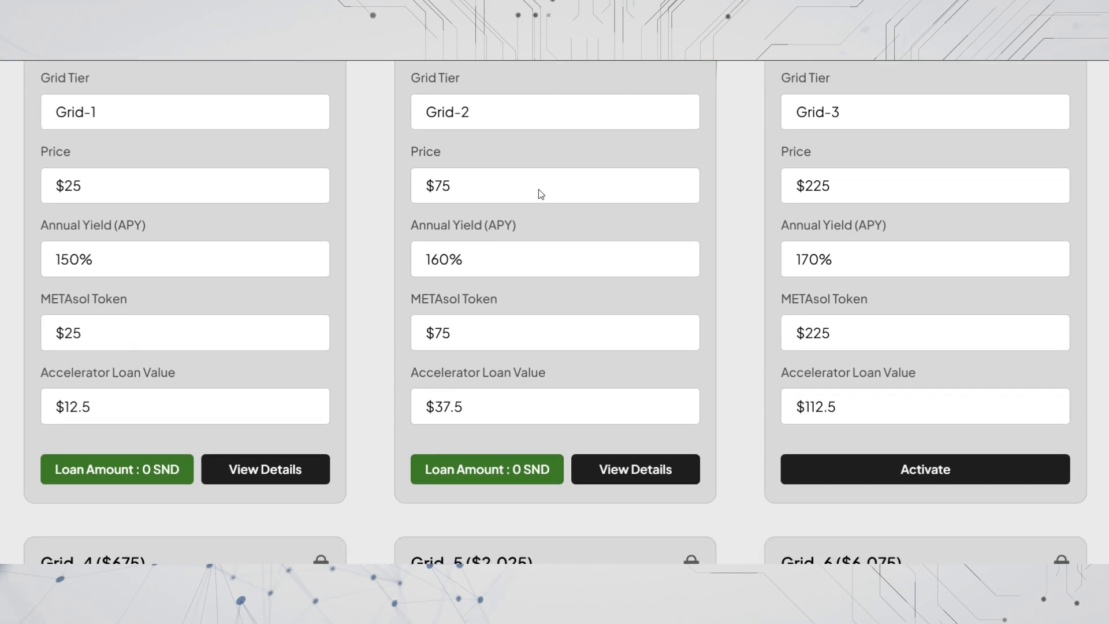
{"action": "scroll", "coordinate": [538, 189], "scroll_direction": "down", "scroll_amount": 1}
{"action": "scroll", "coordinate": [539, 186], "scroll_direction": "down", "scroll_amount": 1}
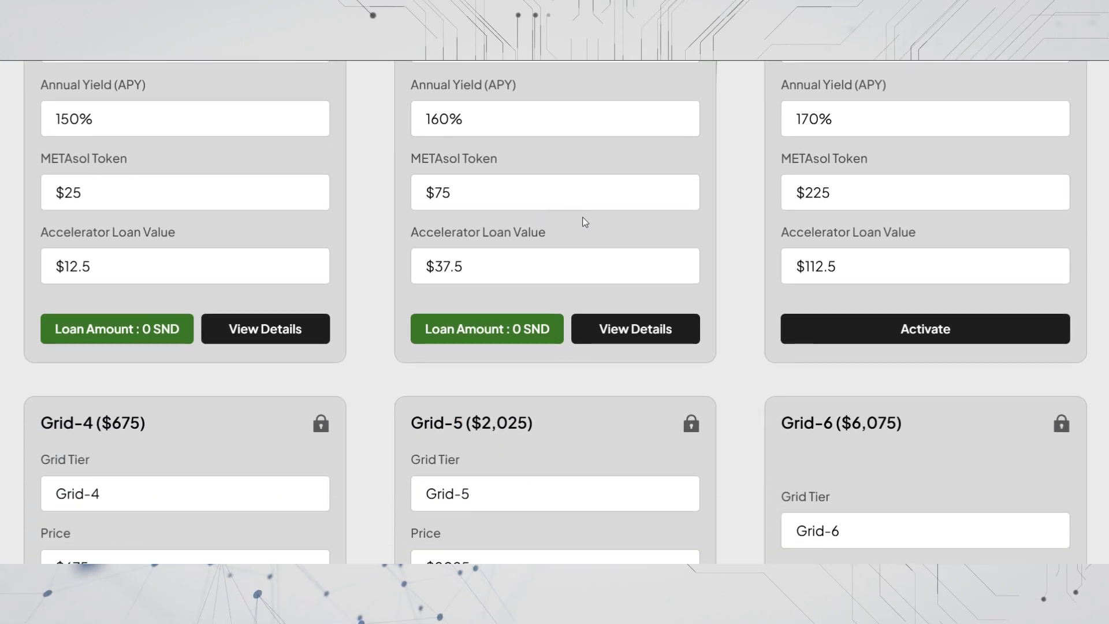
{"action": "left_click", "coordinate": [868, 327]}
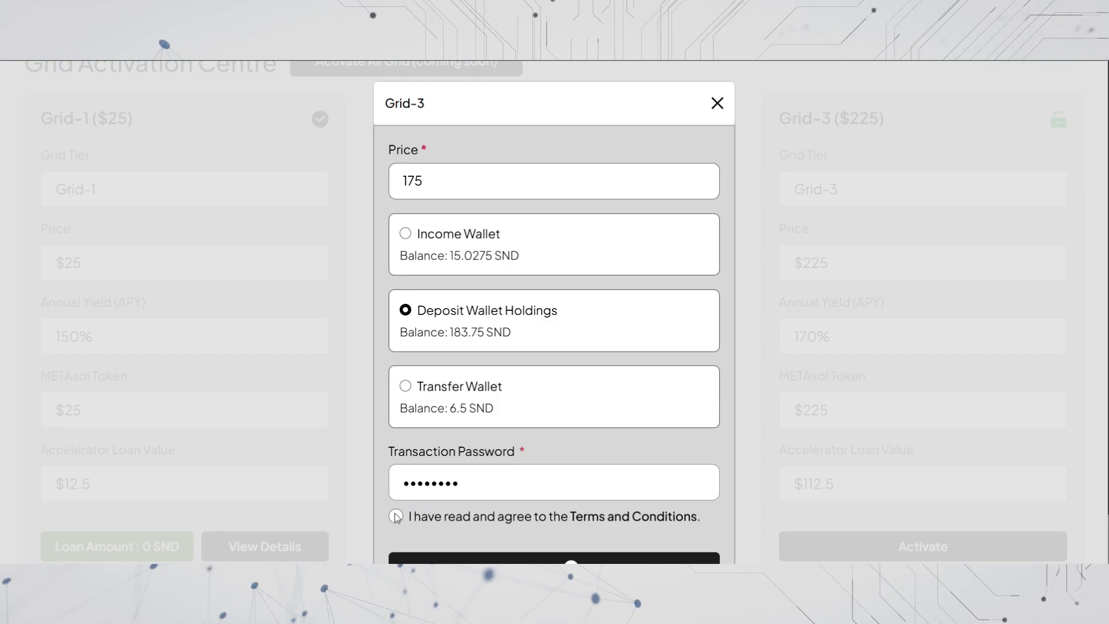
{"action": "scroll", "coordinate": [462, 460], "scroll_direction": "down", "scroll_amount": 1}
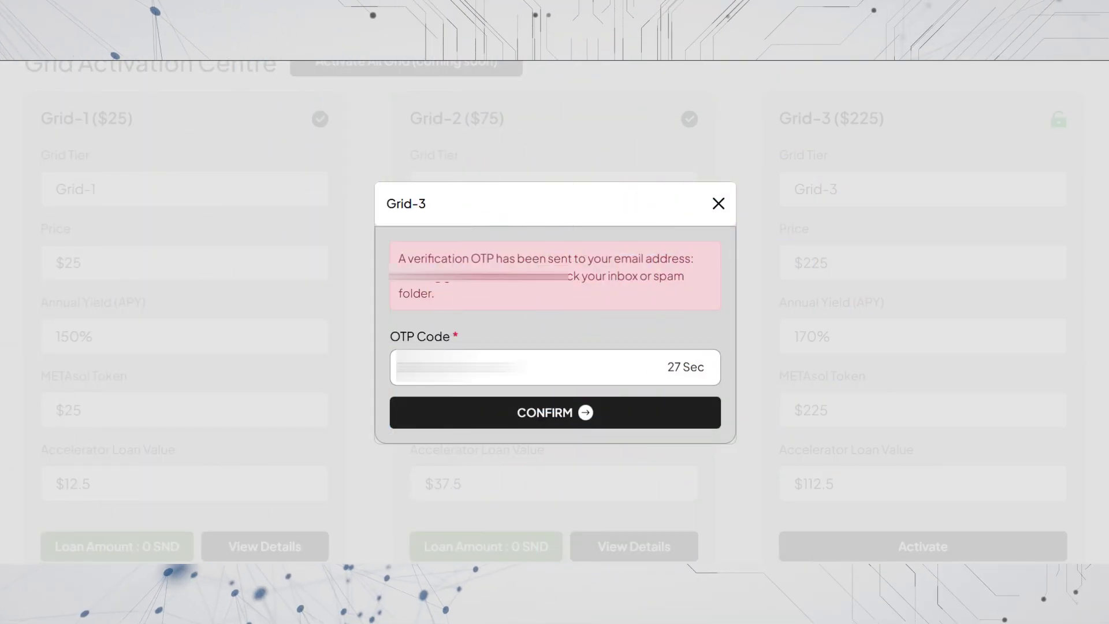
Confirm the verification code to complete Grid-3 activation with the $50 loan.
{"action": "left_click", "coordinate": [504, 412]}
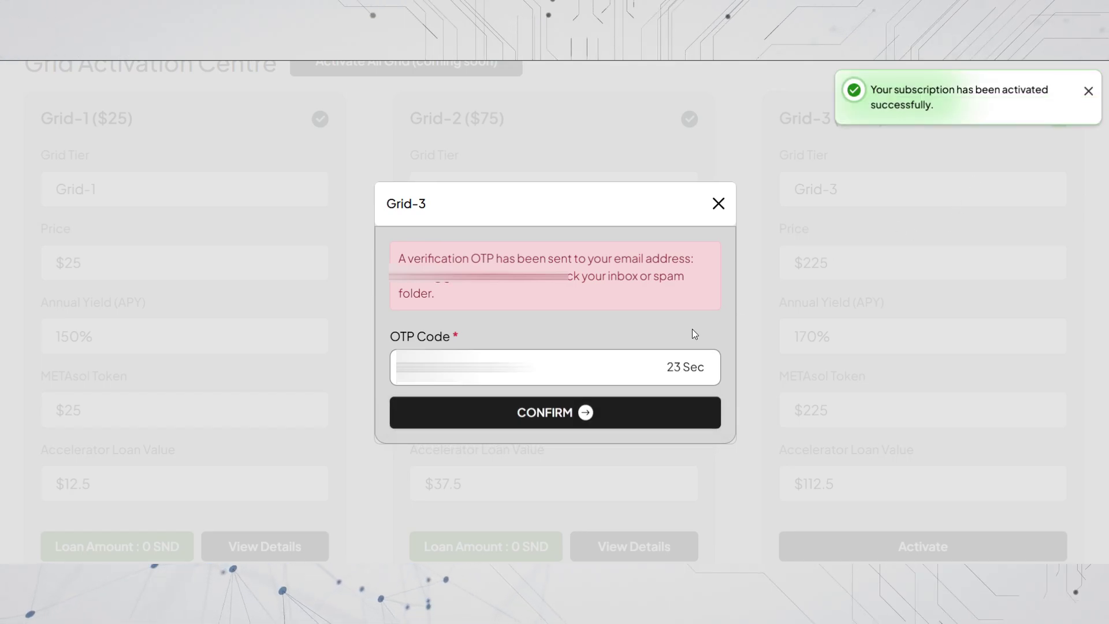
{"action": "scroll", "coordinate": [678, 346], "scroll_direction": "down", "scroll_amount": 1}
{"action": "scroll", "coordinate": [677, 346], "scroll_direction": "down", "scroll_amount": 1}
{"action": "scroll", "coordinate": [677, 346], "scroll_direction": "down", "scroll_amount": 2}
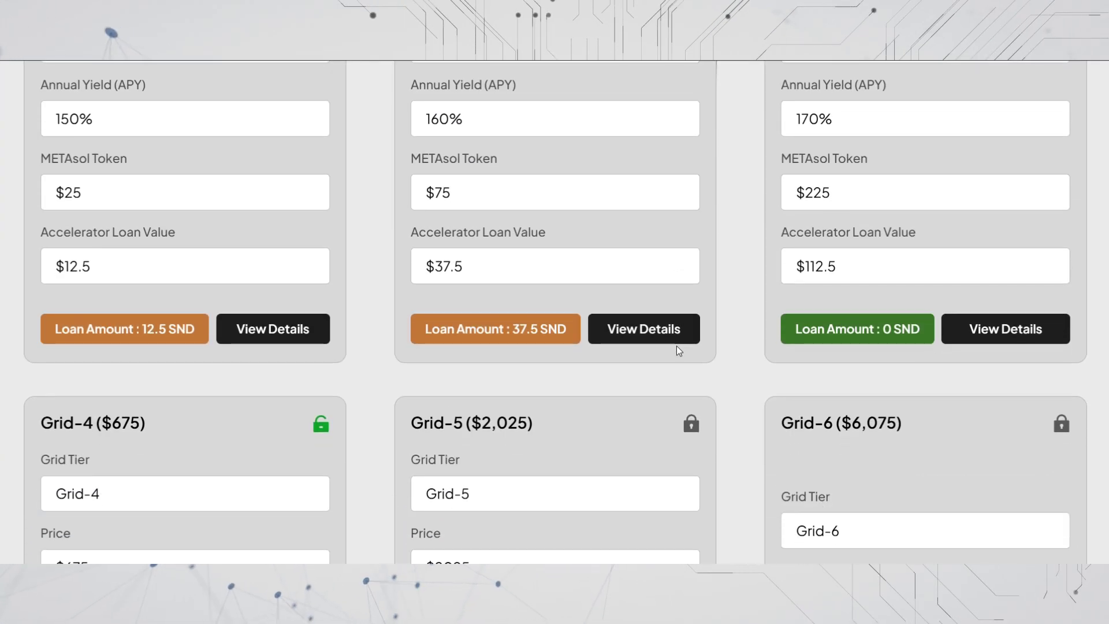